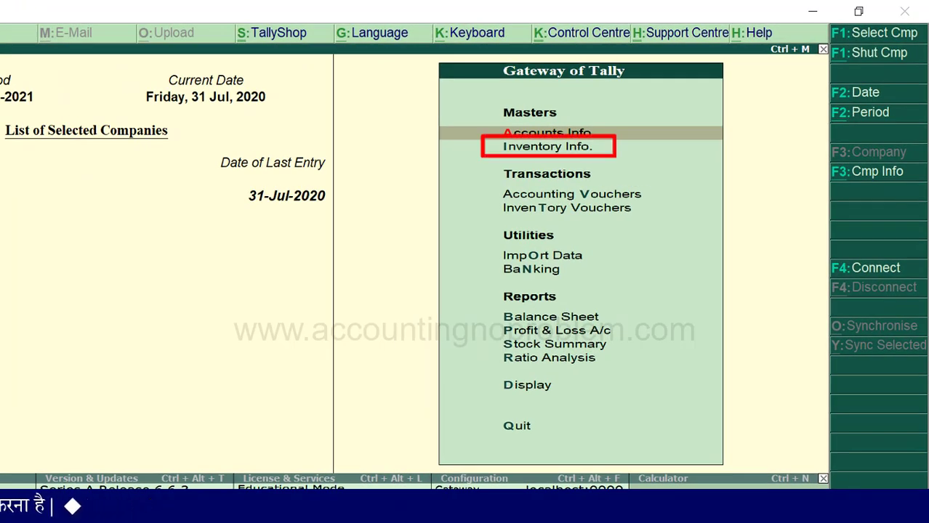
- Start a single stock group creation from Inventory Info > Stock Groups
{"action": "key", "text": "Down"}
{"action": "key", "text": "i"}
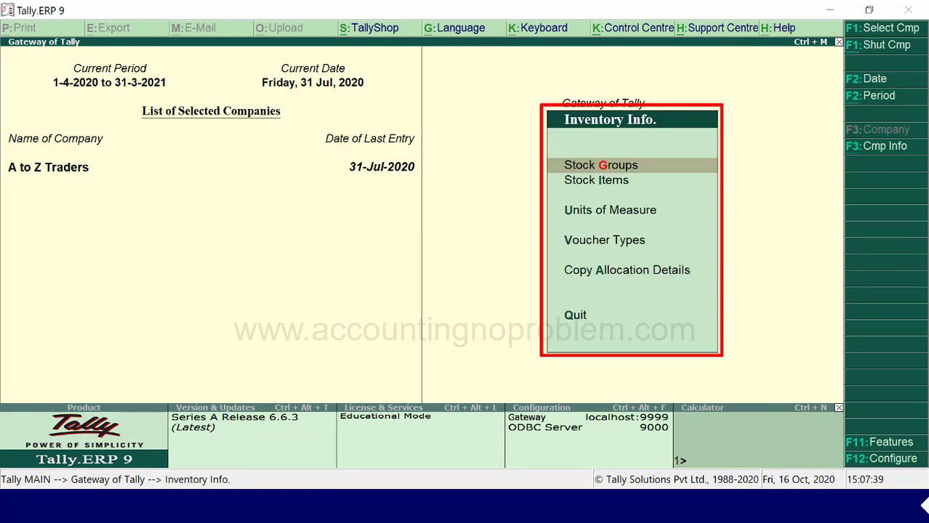
{"action": "key", "text": "g"}
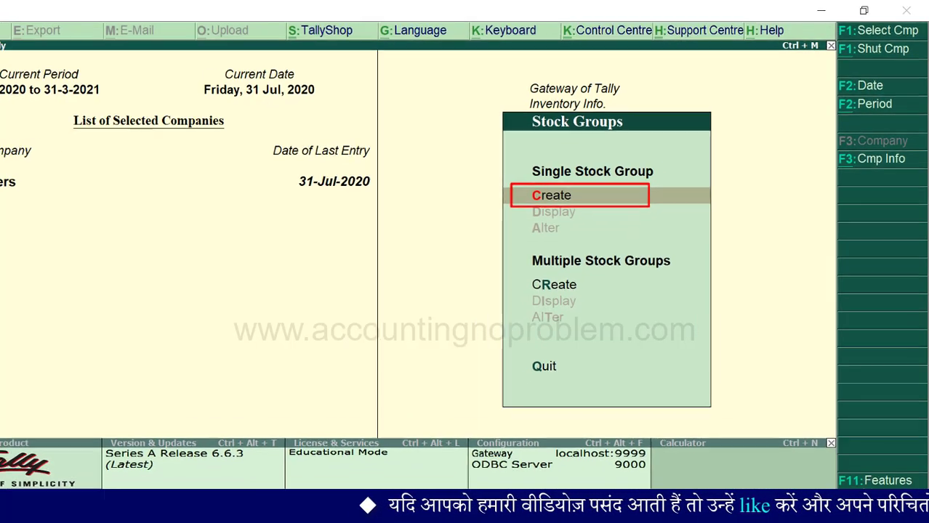
{"action": "key", "text": "c"}
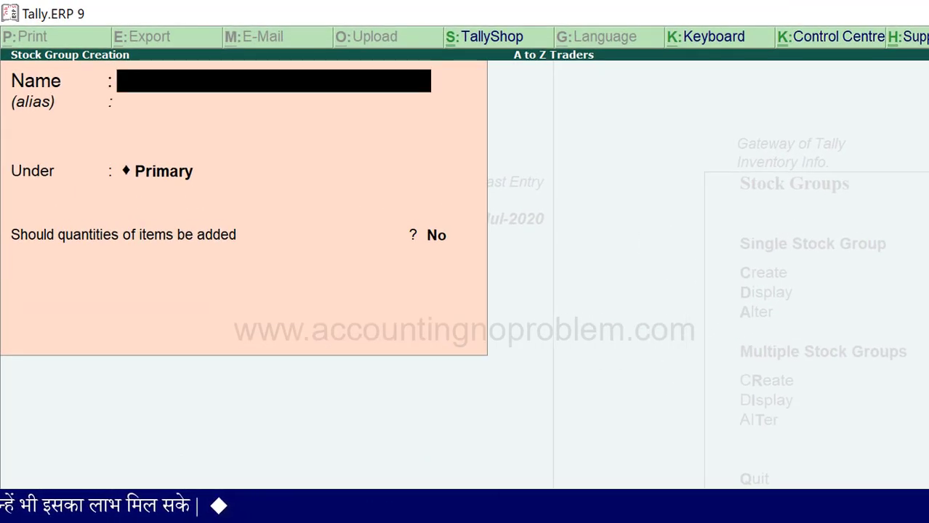
- Create the stock group TV under Primary, no alias, with quantities added set to Yes
{"action": "key", "text": "Return"}
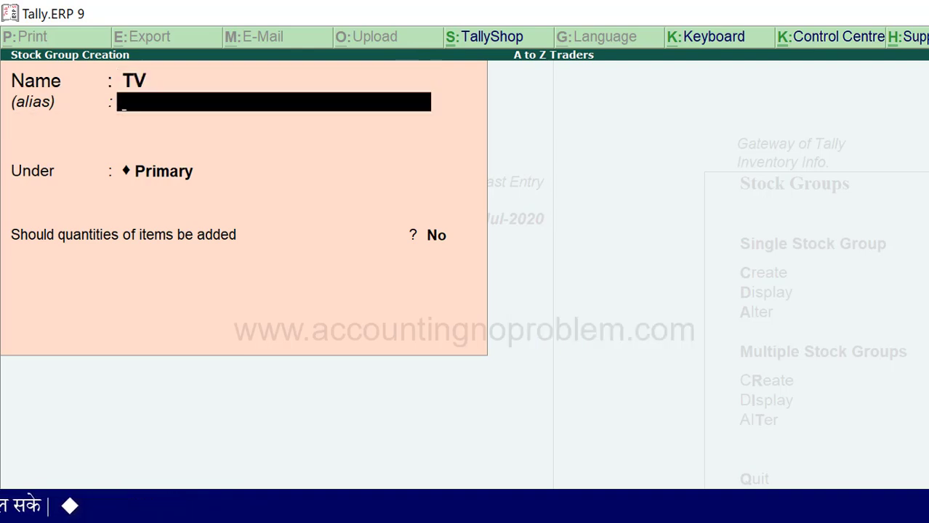
{"action": "key", "text": "Return"}
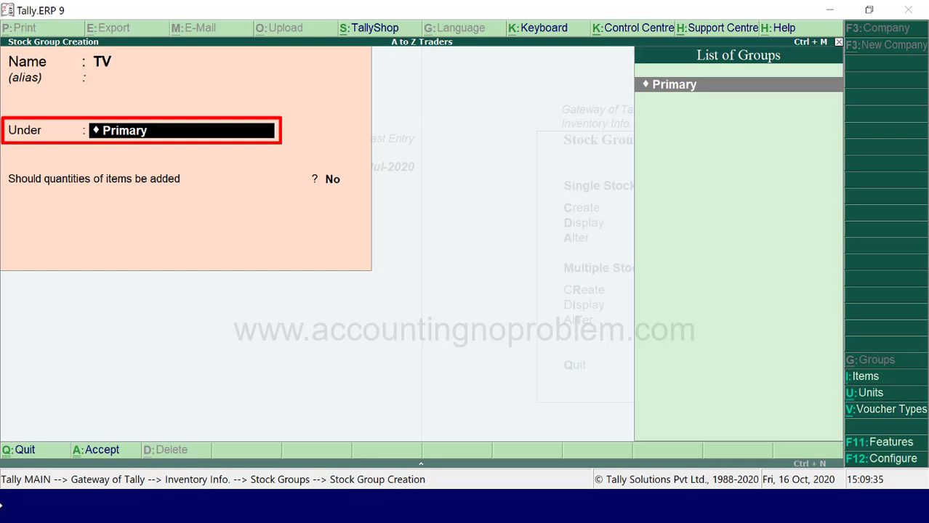
{"action": "key", "text": "Return"}
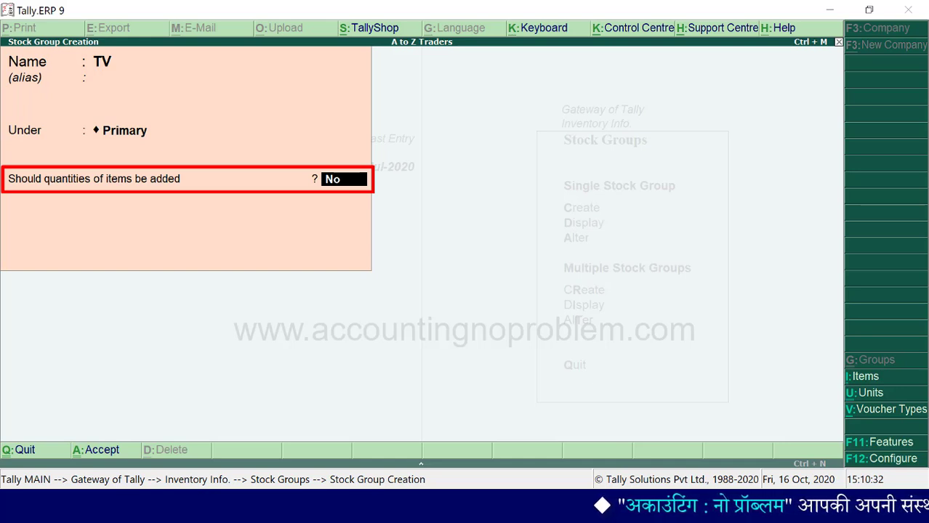
{"action": "key", "text": "y"}
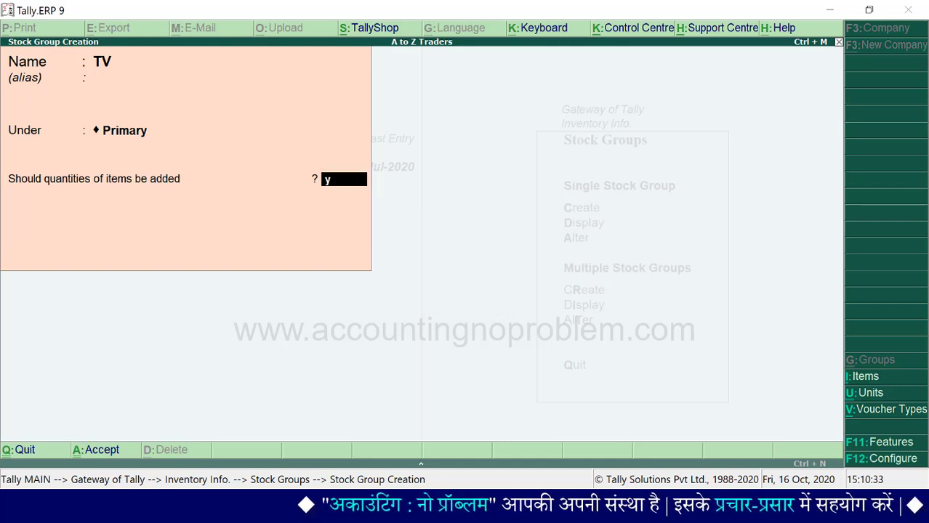
{"action": "key", "text": "ctrl+a"}
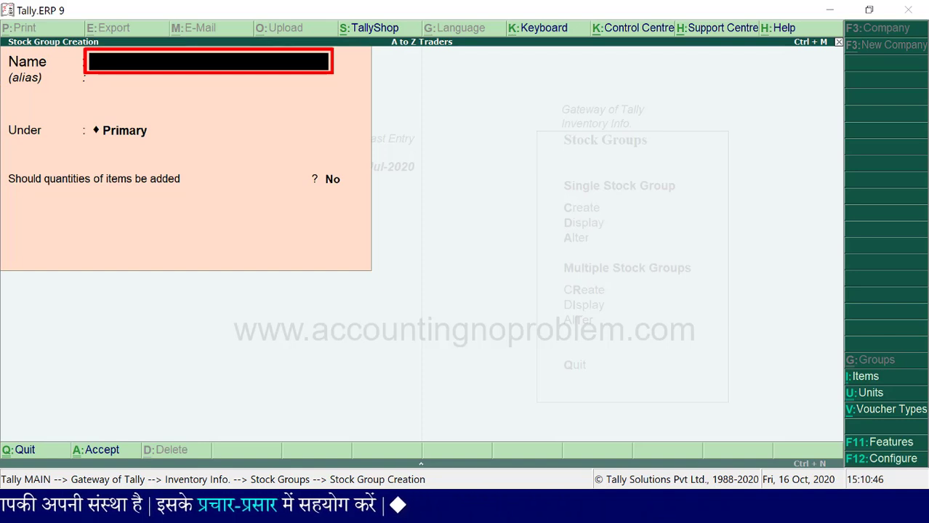
- Create the stock group Sony TV under TV with quantities added, then quit the creation form
{"action": "type", "text": "S"}
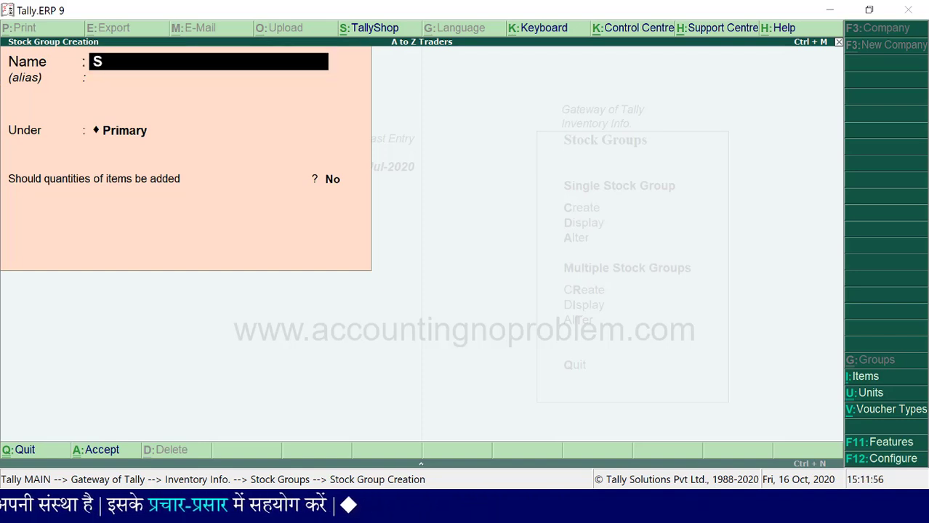
{"action": "type", "text": "ony TV"}
{"action": "key", "text": "Return"}
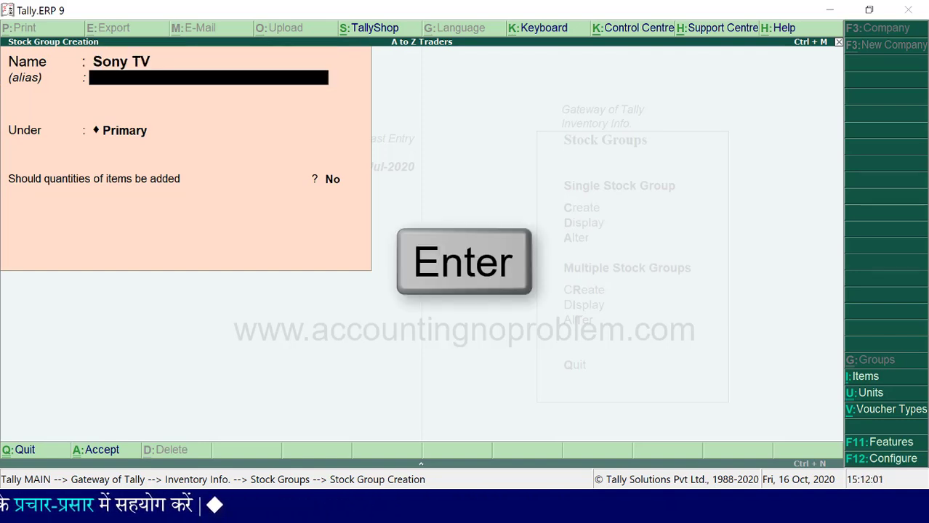
{"action": "key", "text": "Return"}
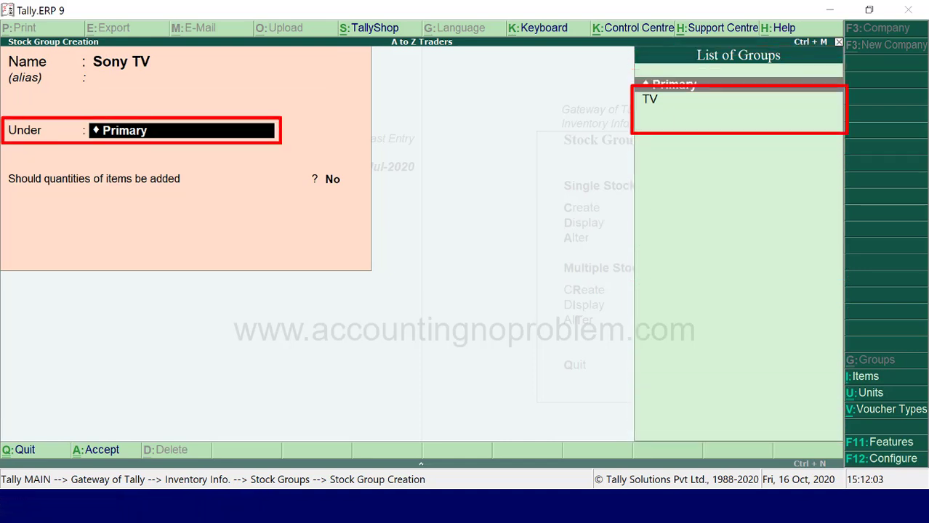
{"action": "left_click", "coordinate": [738, 99]}
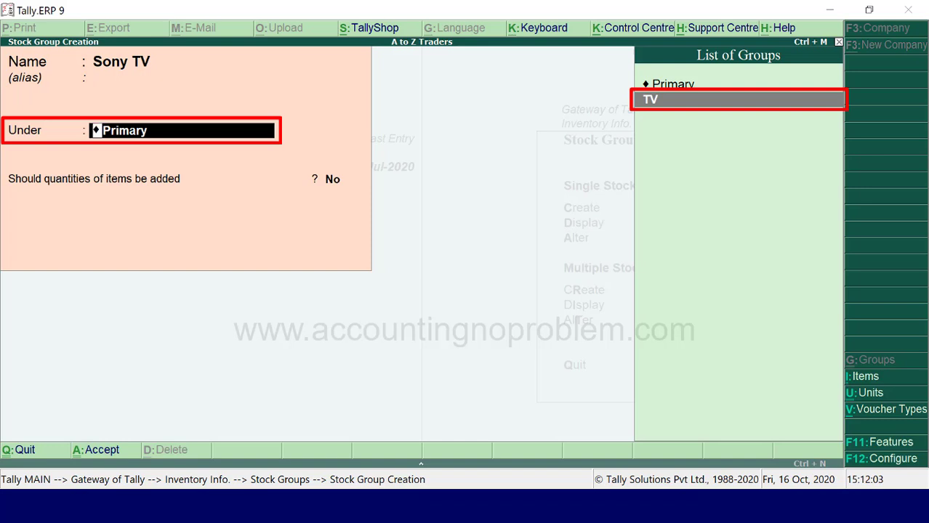
{"action": "key", "text": "Return"}
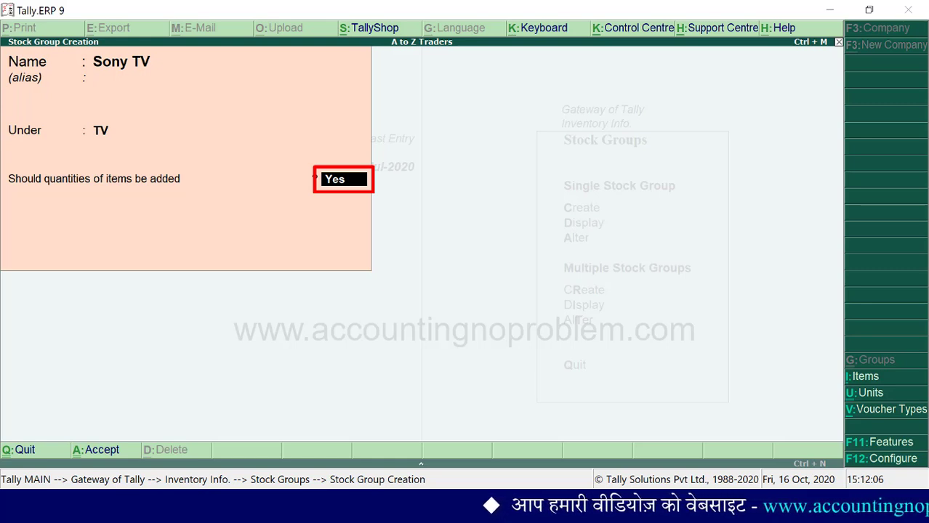
{"action": "key", "text": "ctrl+a"}
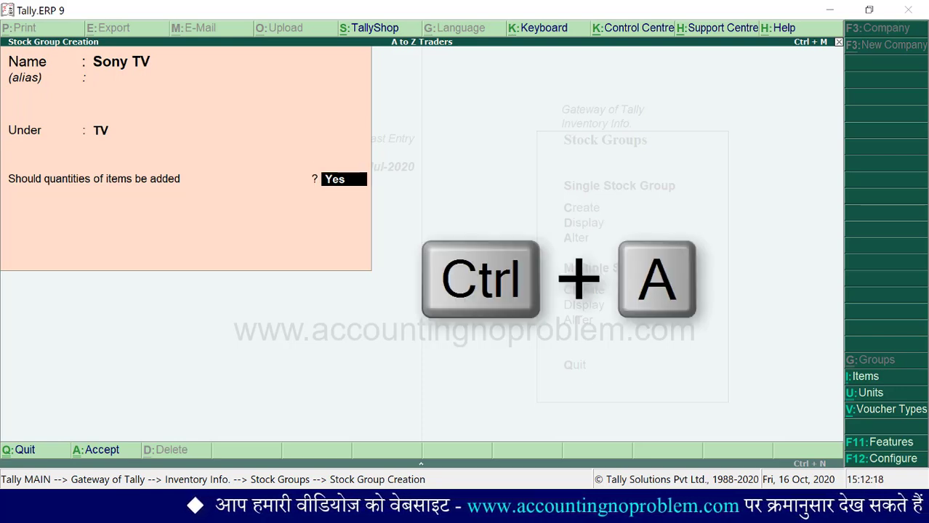
{"action": "key", "text": "ctrl+a"}
{"action": "key", "text": "Escape"}
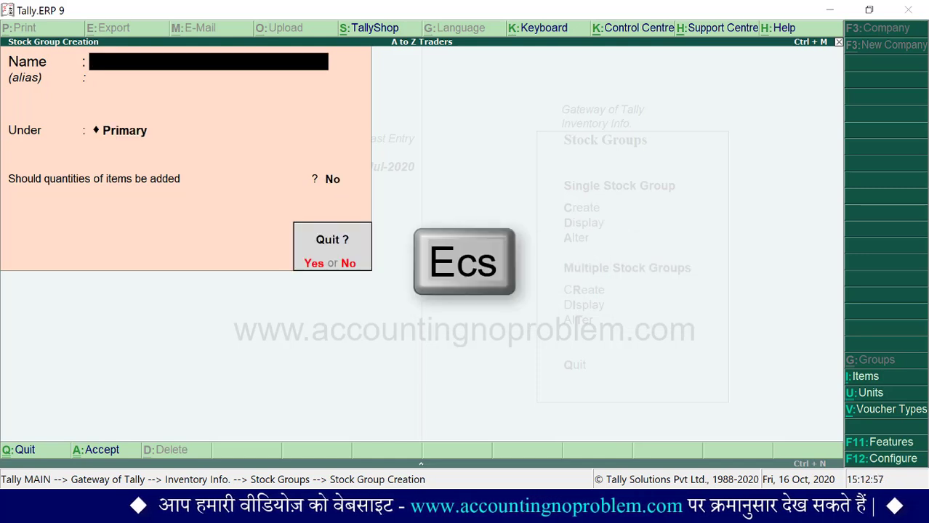
{"action": "key", "text": "y"}
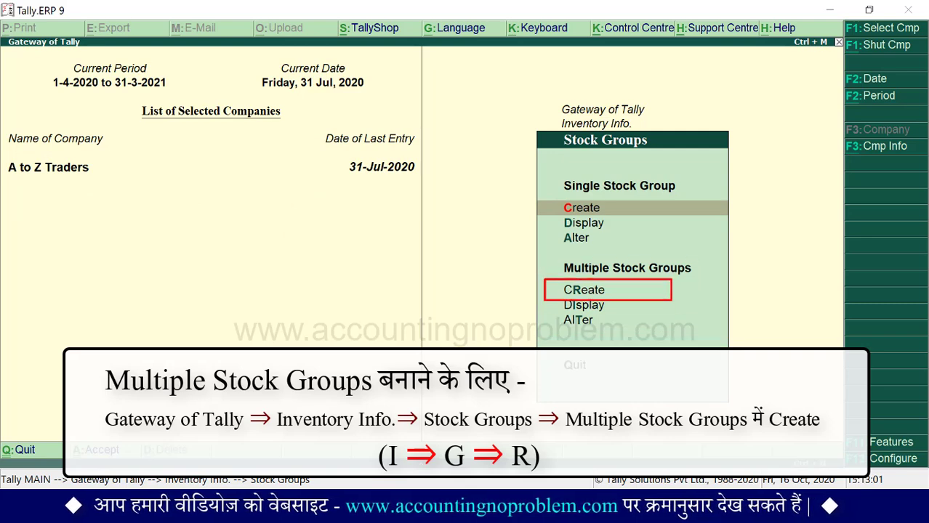
- Create LG TV, BPL TV and Samsung TV together under parent TV, with quantities added
{"action": "key", "text": "r"}
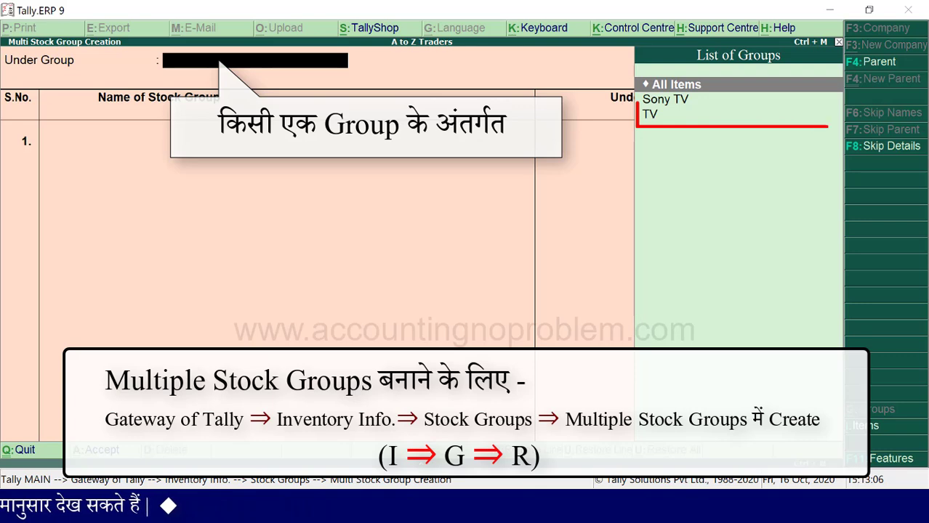
{"action": "key", "text": "Down"}
{"action": "key", "text": "Down"}
{"action": "key", "text": "Return"}
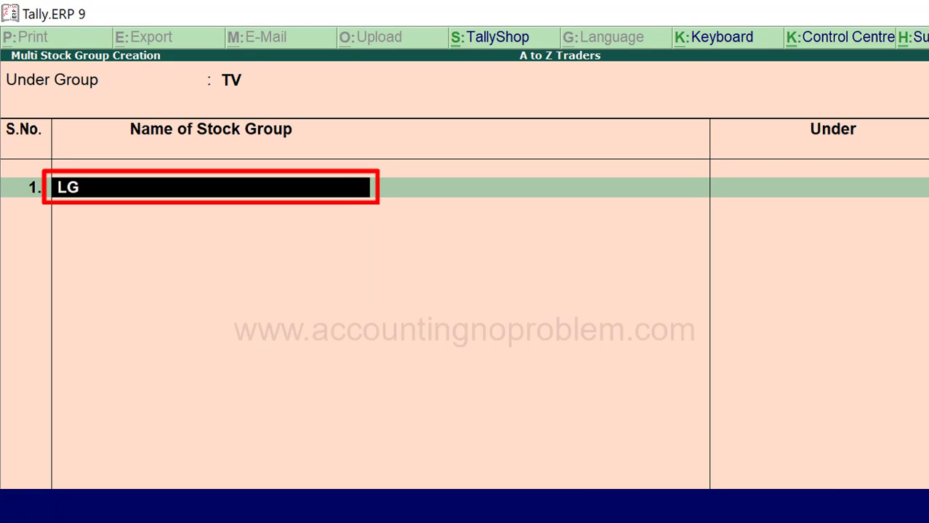
{"action": "type", "text": "LG TV"}
{"action": "key", "text": "Return"}
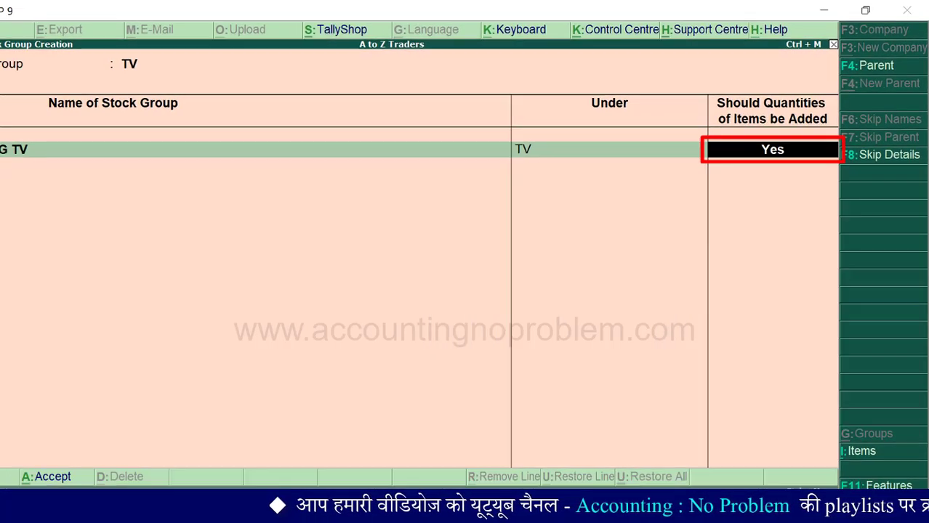
{"action": "key", "text": "Return"}
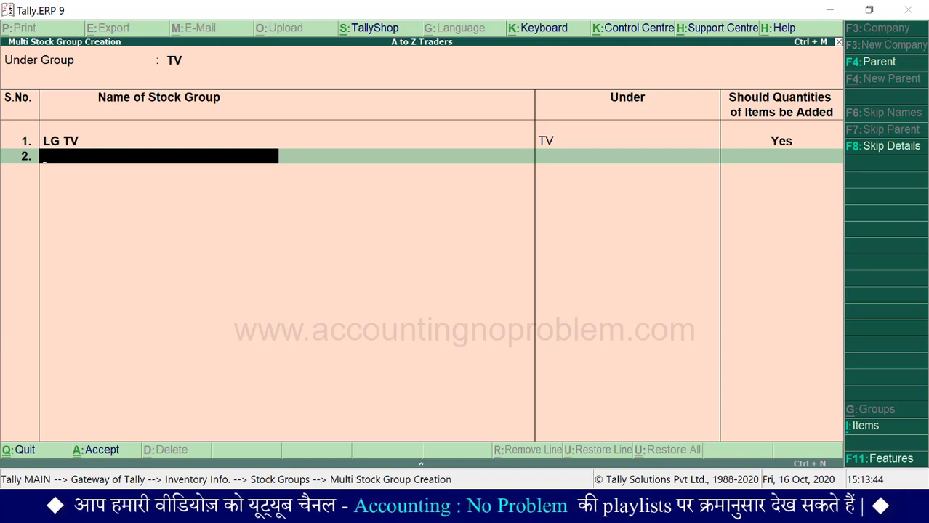
{"action": "type", "text": "BPL TV"}
{"action": "key", "text": "Return"}
{"action": "key", "text": "Return"}
{"action": "key", "text": "Return"}
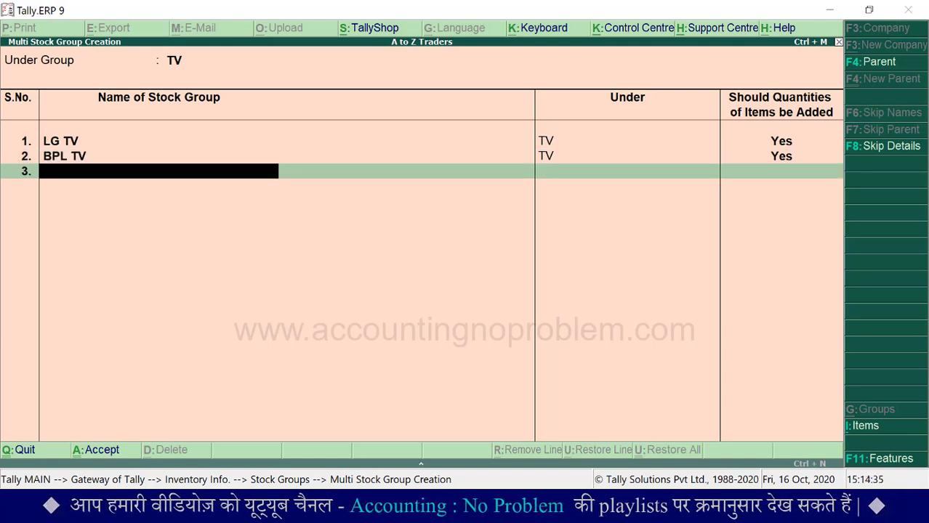
{"action": "key", "text": "Return"}
{"action": "key", "text": "Return"}
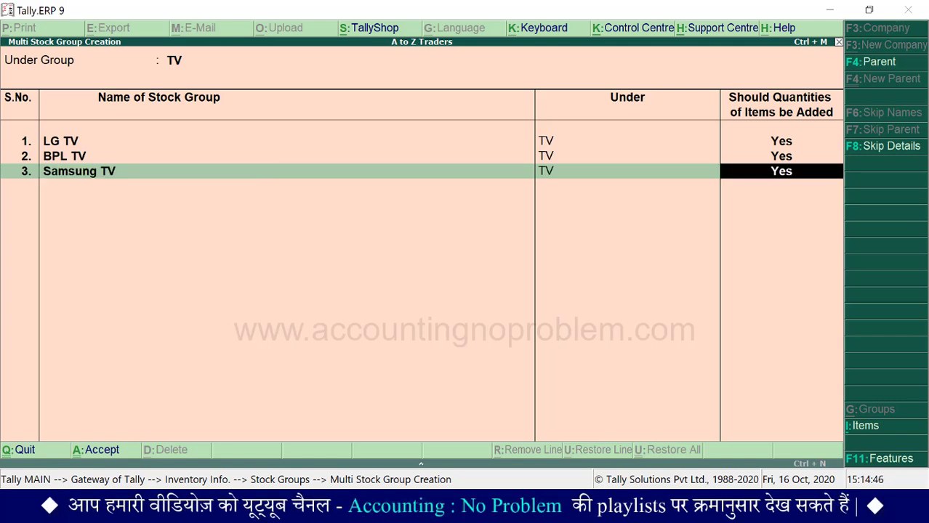
{"action": "key", "text": "Return"}
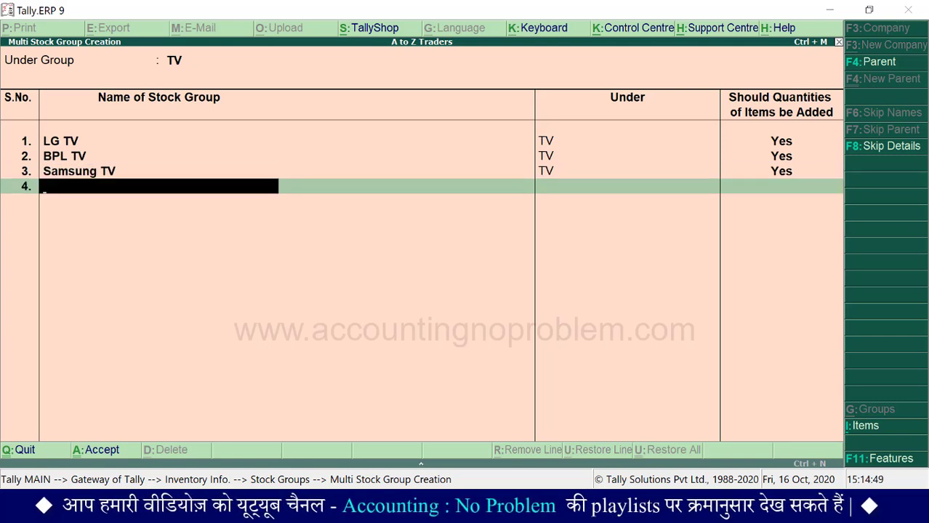
{"action": "key", "text": "ctrl+a"}
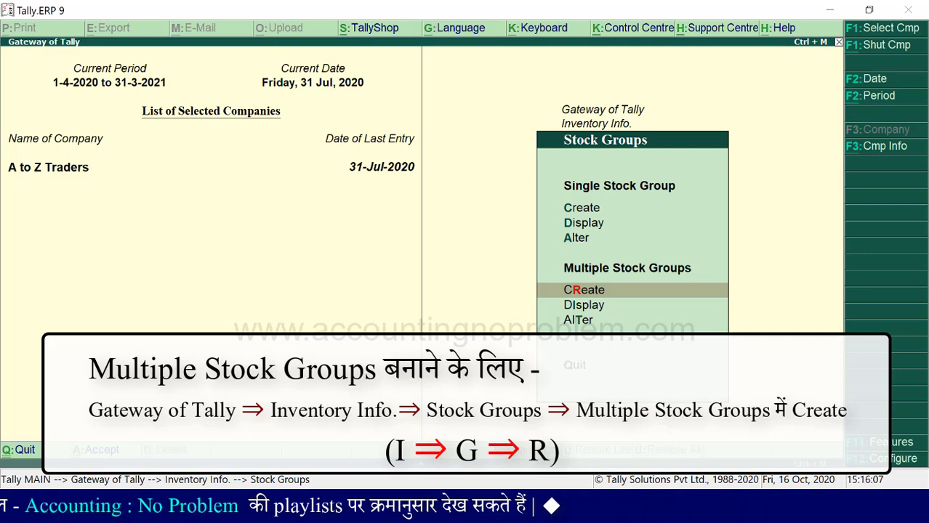
- In multiple stock group creation, add Computer under Primary with quantities added
{"action": "key", "text": "r"}
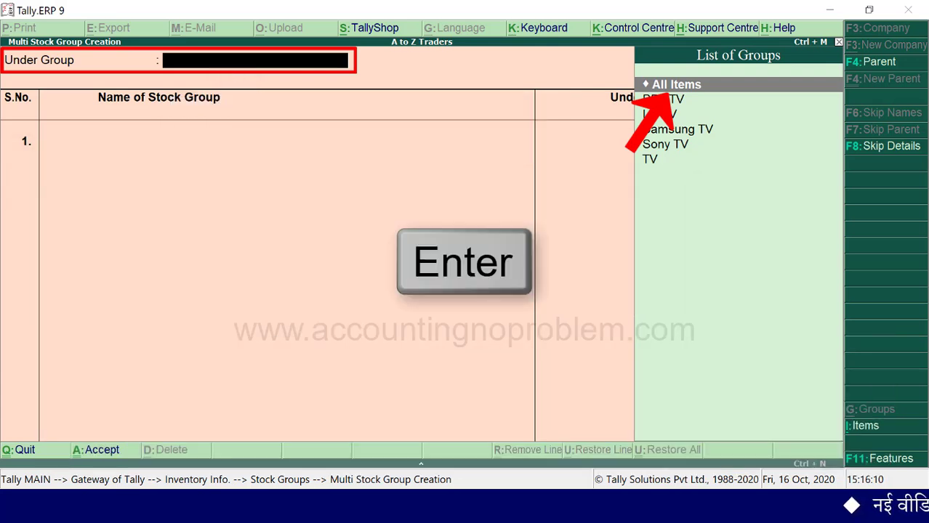
{"action": "key", "text": "Return"}
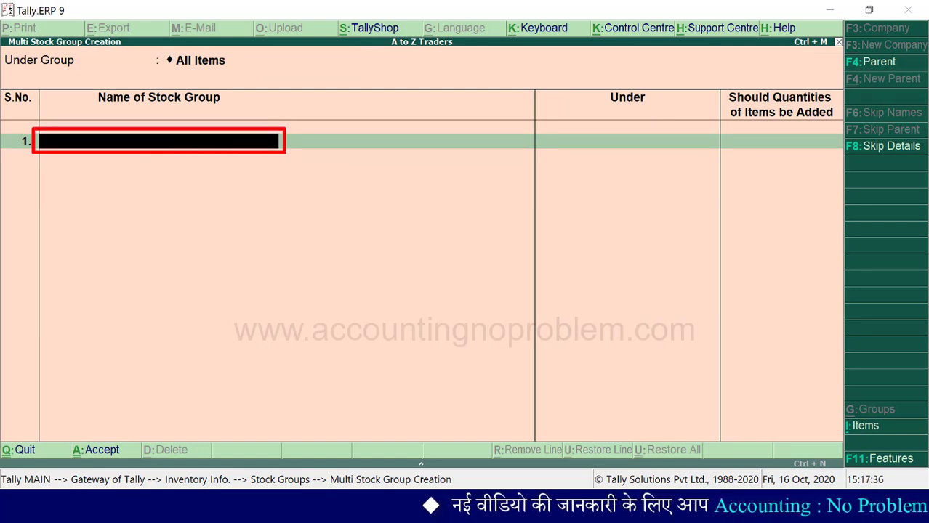
{"action": "type", "text": "Computer"}
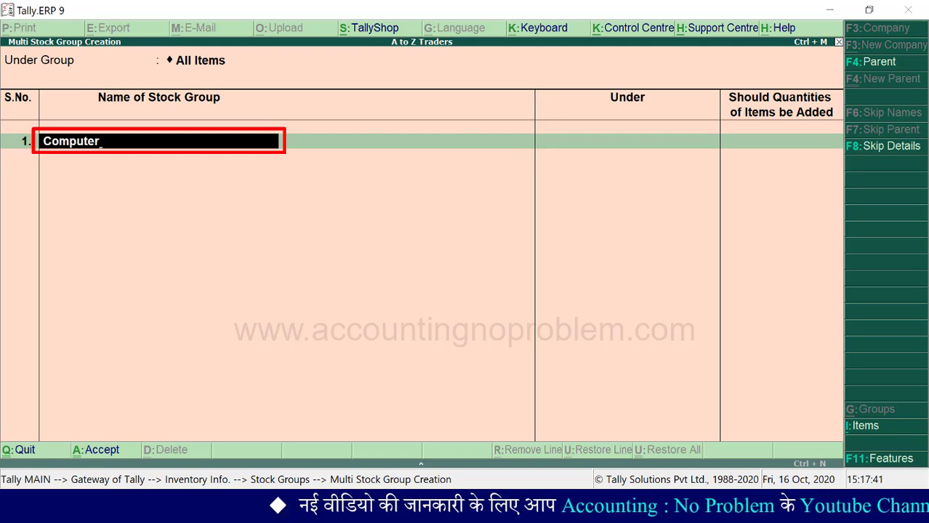
{"action": "key", "text": "Return"}
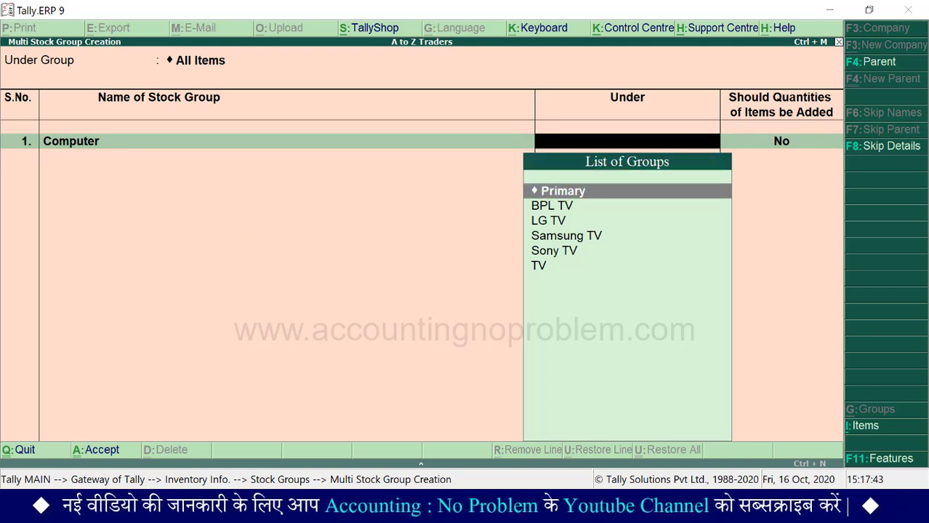
{"action": "key", "text": "Return"}
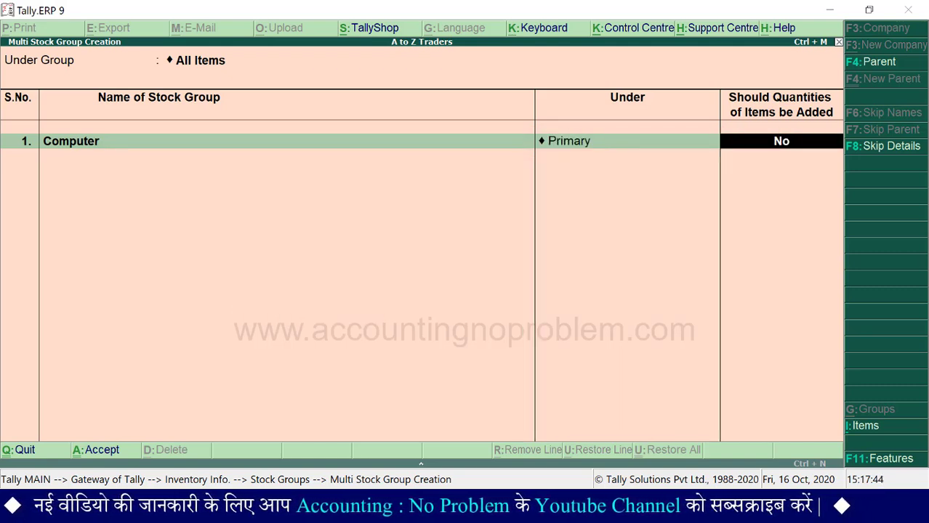
{"action": "key", "text": "y"}
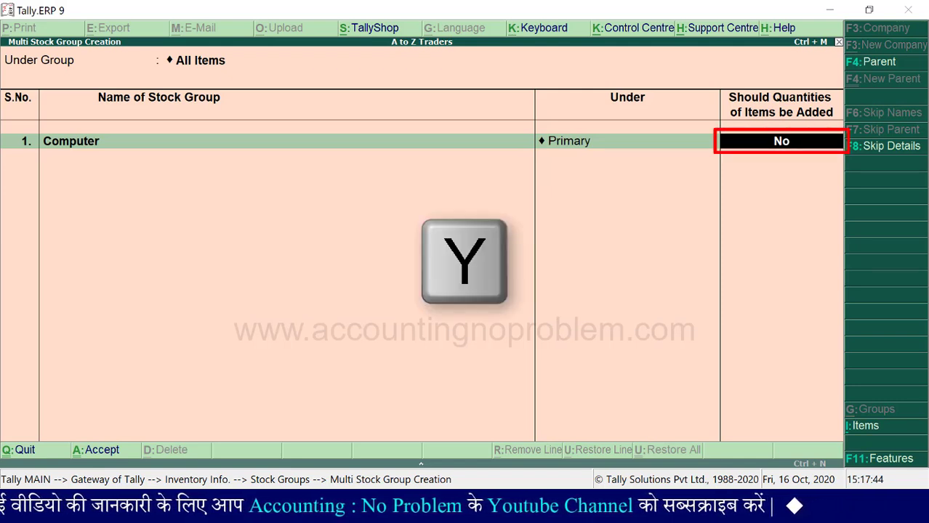
{"action": "key", "text": "Return"}
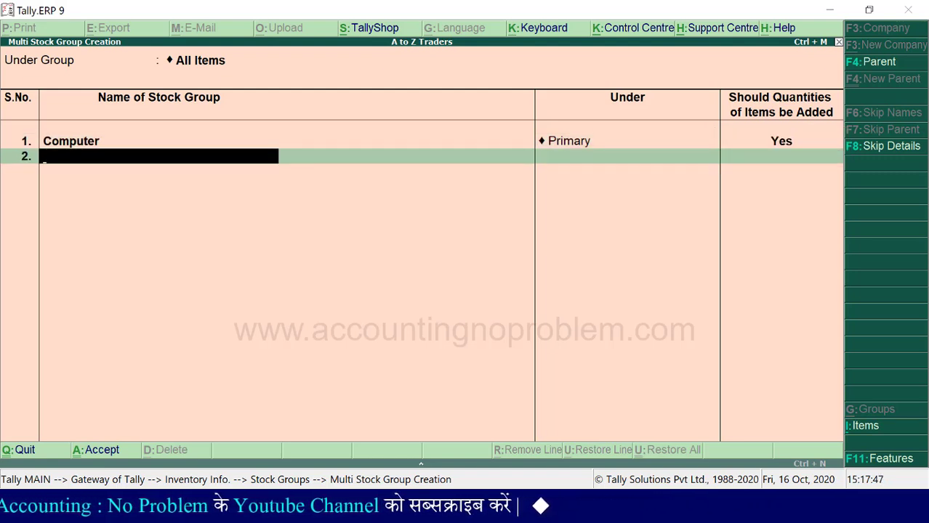
- Add Washing Machine and Laptop under Primary, both adding item quantities
{"action": "type", "text": "Wa"}
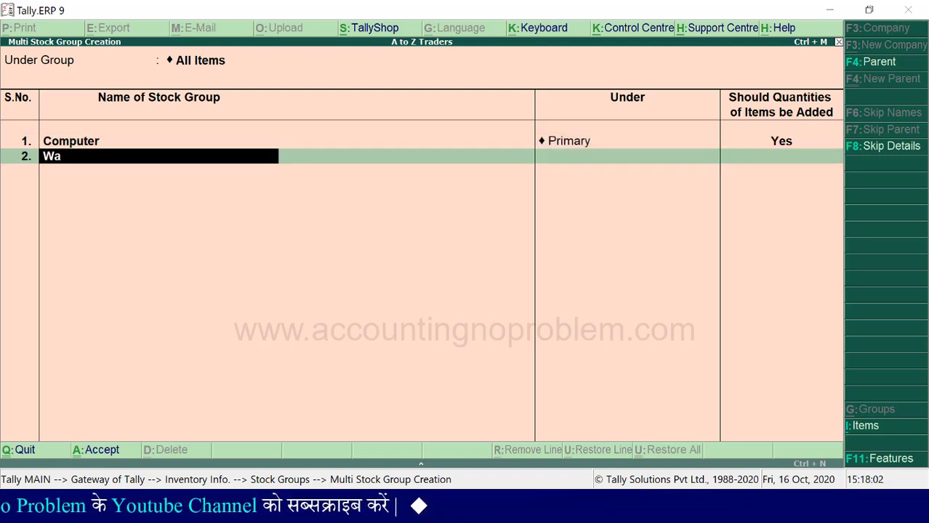
{"action": "type", "text": "shing Ma"}
{"action": "key", "text": "Return"}
{"action": "key", "text": "Return"}
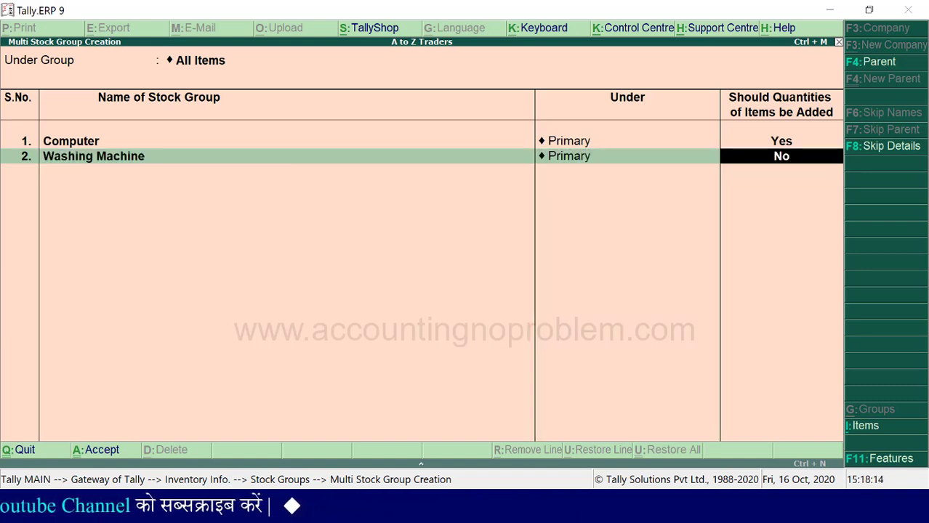
{"action": "type", "text": "yLaptop"}
{"action": "key", "text": "Return"}
{"action": "key", "text": "Return"}
{"action": "key", "text": "y"}
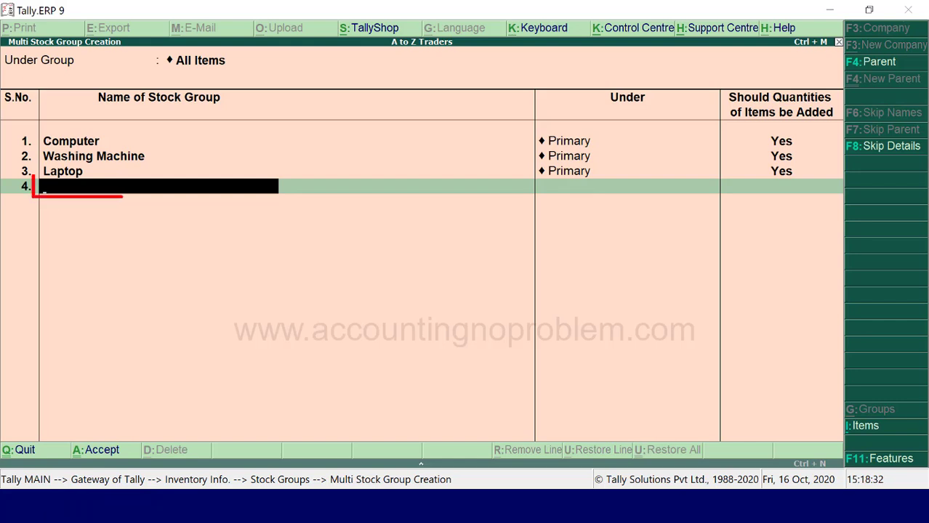
- Add Onida TV under TV with quantities added and save all the new groups
{"action": "type", "text": "Onida TV"}
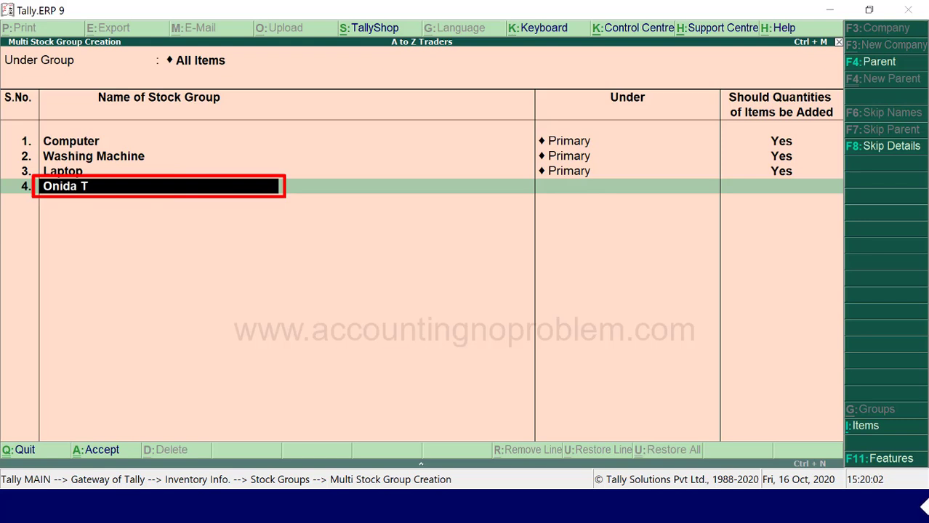
{"action": "key", "text": "Return"}
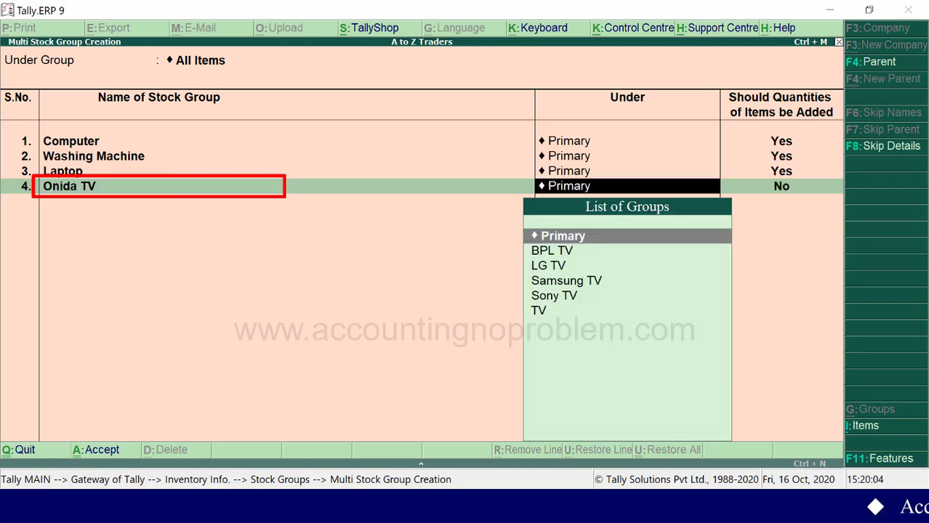
{"action": "type", "text": "T"}
{"action": "key", "text": "Return"}
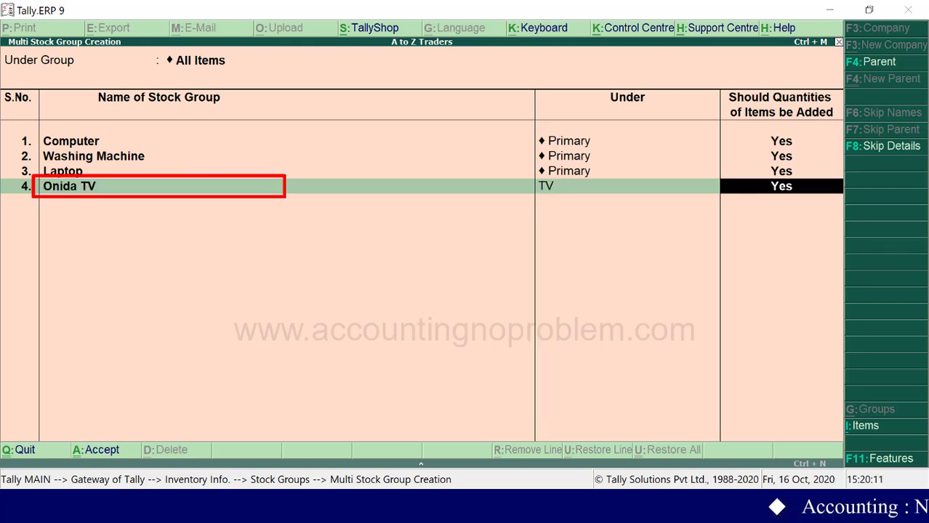
{"action": "key", "text": "Return"}
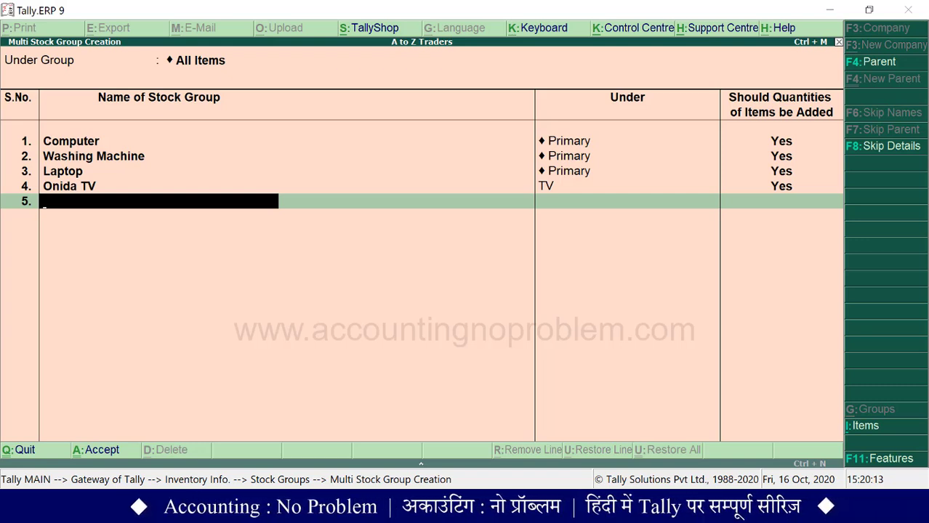
{"action": "key", "text": "ctrl+a"}
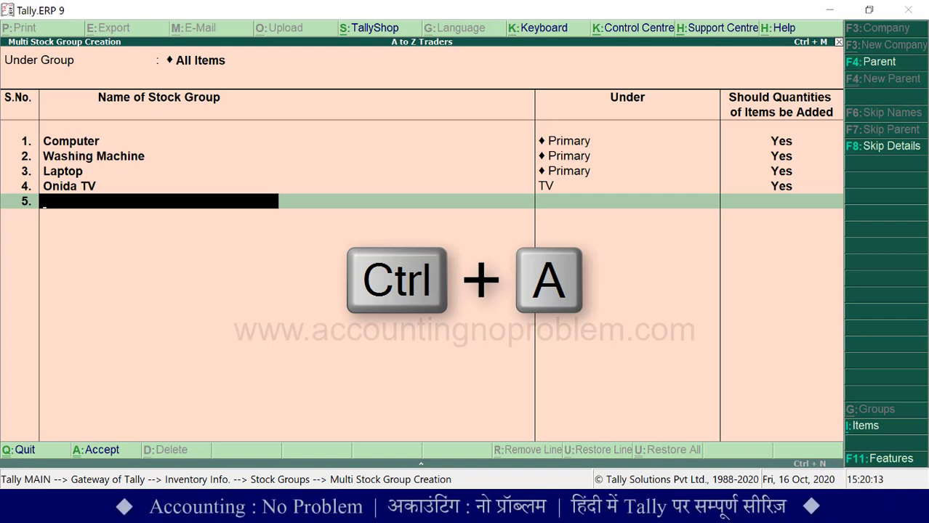
- Open the TV stock group for alteration from the Display list of stock groups
{"action": "key", "text": "Escape"}
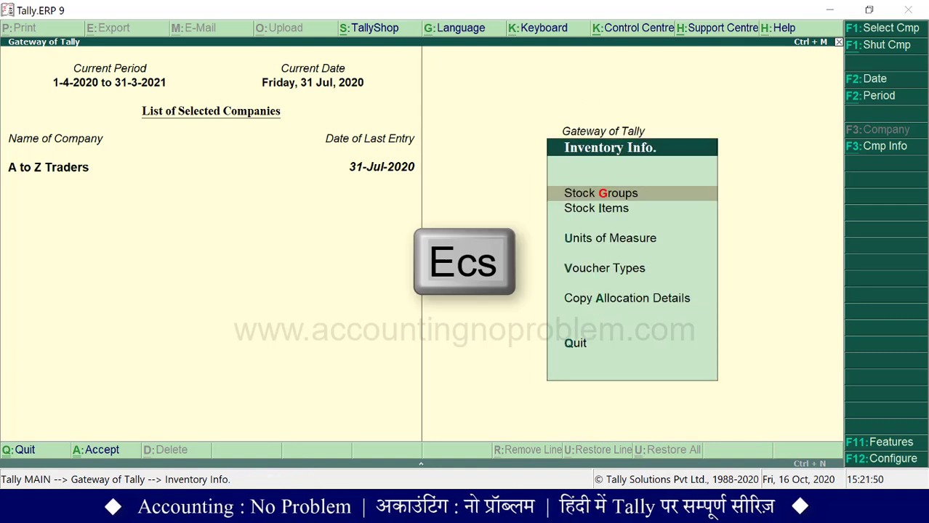
{"action": "key", "text": "Escape"}
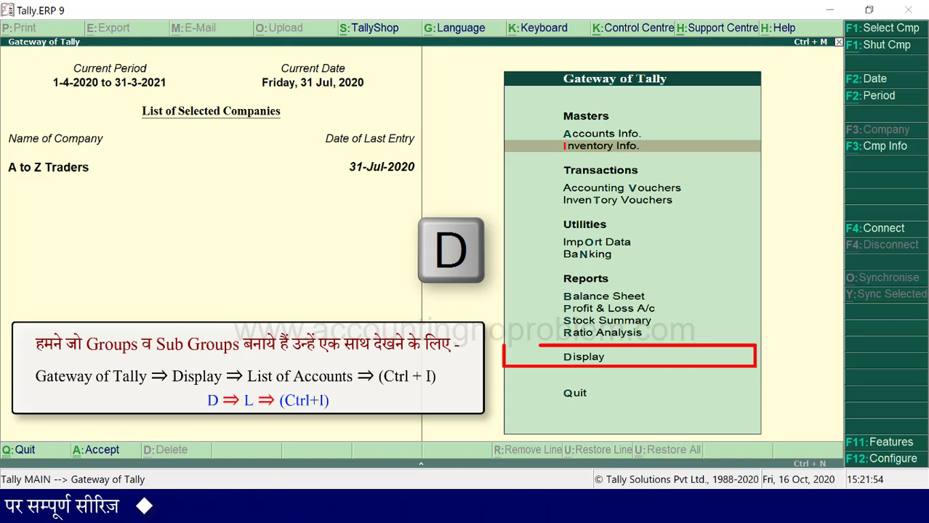
{"action": "key", "text": "d"}
{"action": "key", "text": "l"}
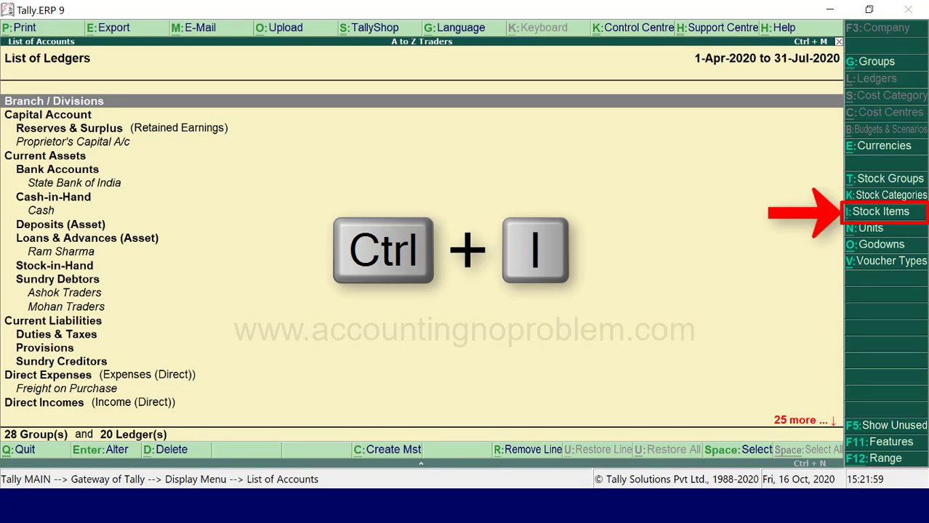
{"action": "key", "text": "ctrl+i"}
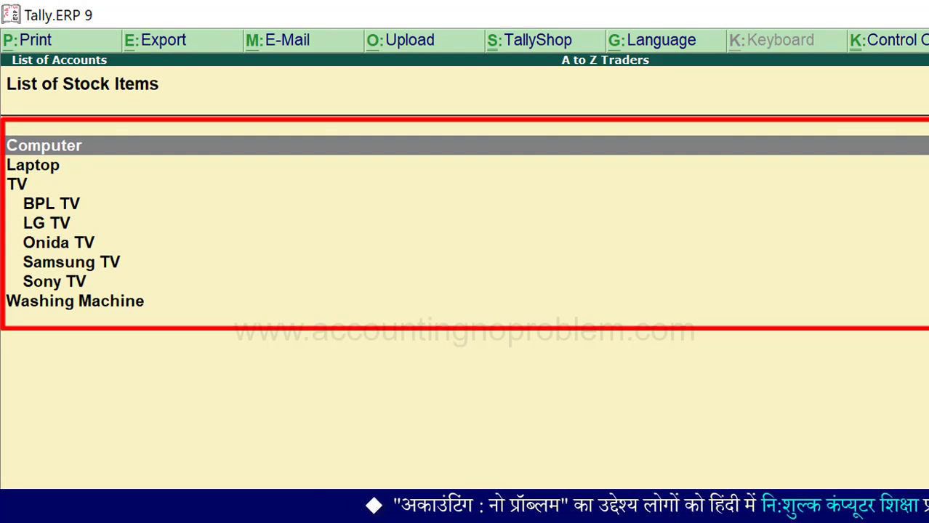
{"action": "key", "text": "Down"}
{"action": "key", "text": "Down"}
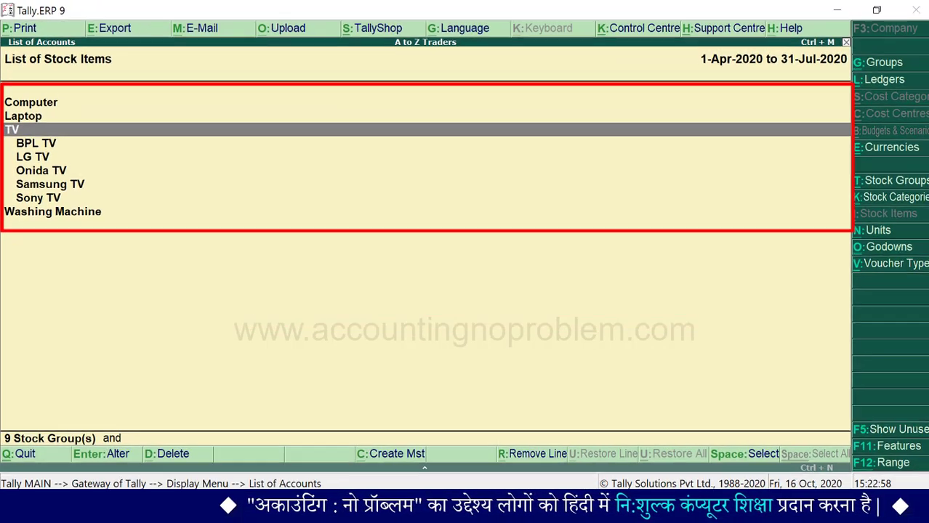
{"action": "key", "text": "Return"}
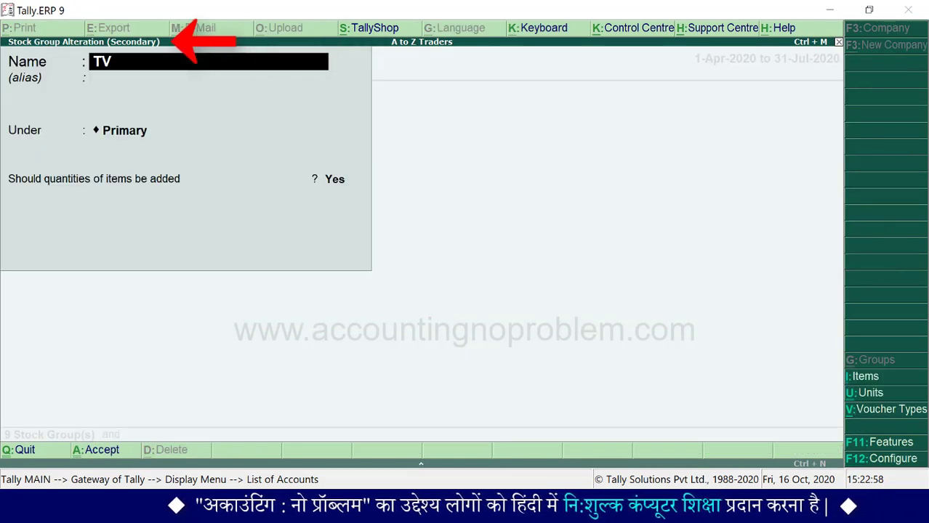